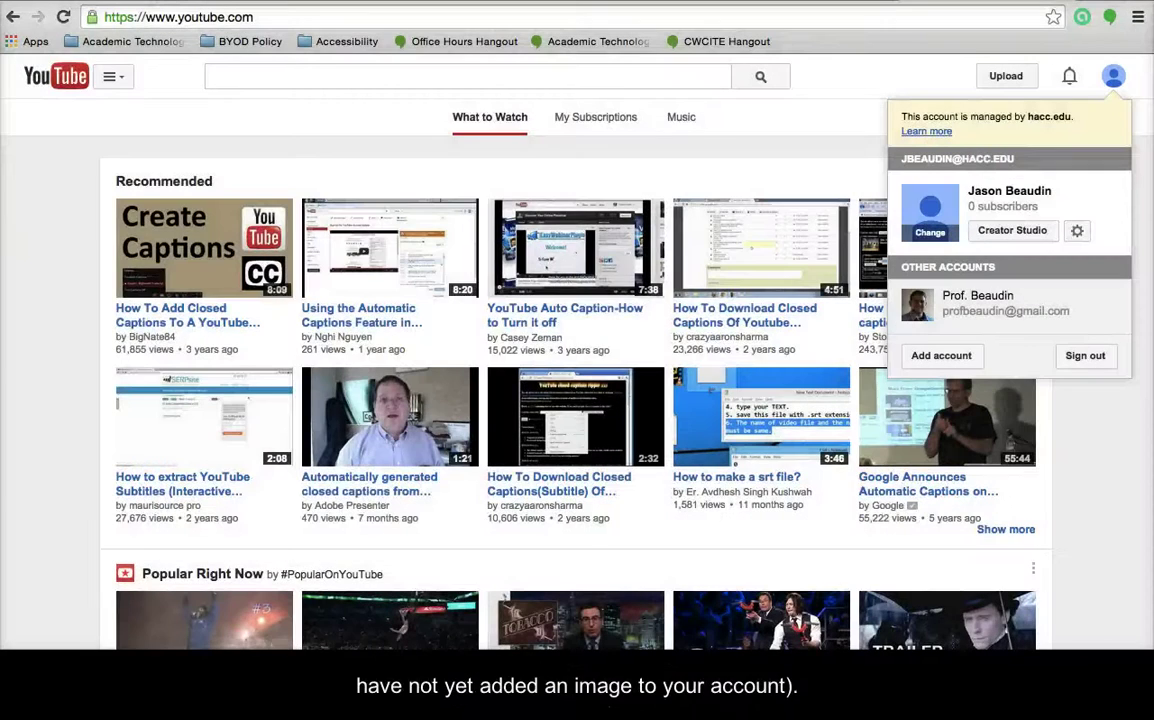
Step: Move keyboard focus within the video-language prompt on the Screencast-O-Matic video's captions page
key("Tab")
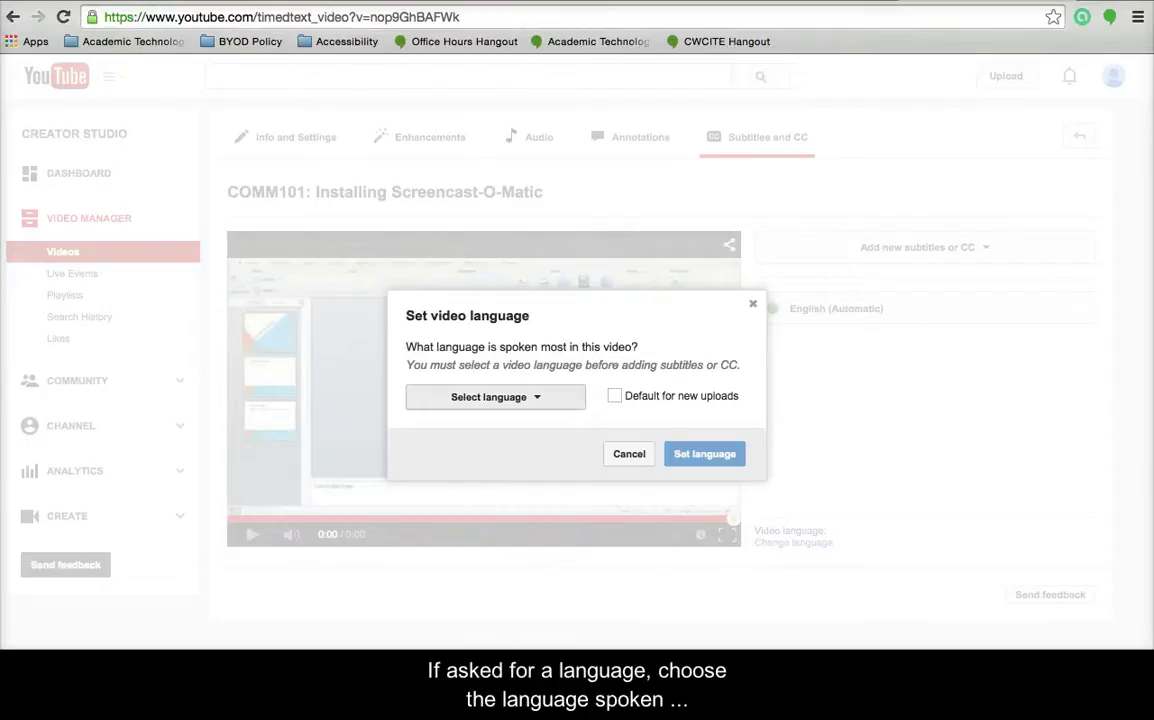
Step: Set English as the video's spoken language and open the new-subtitles language list
left_click(495, 397)
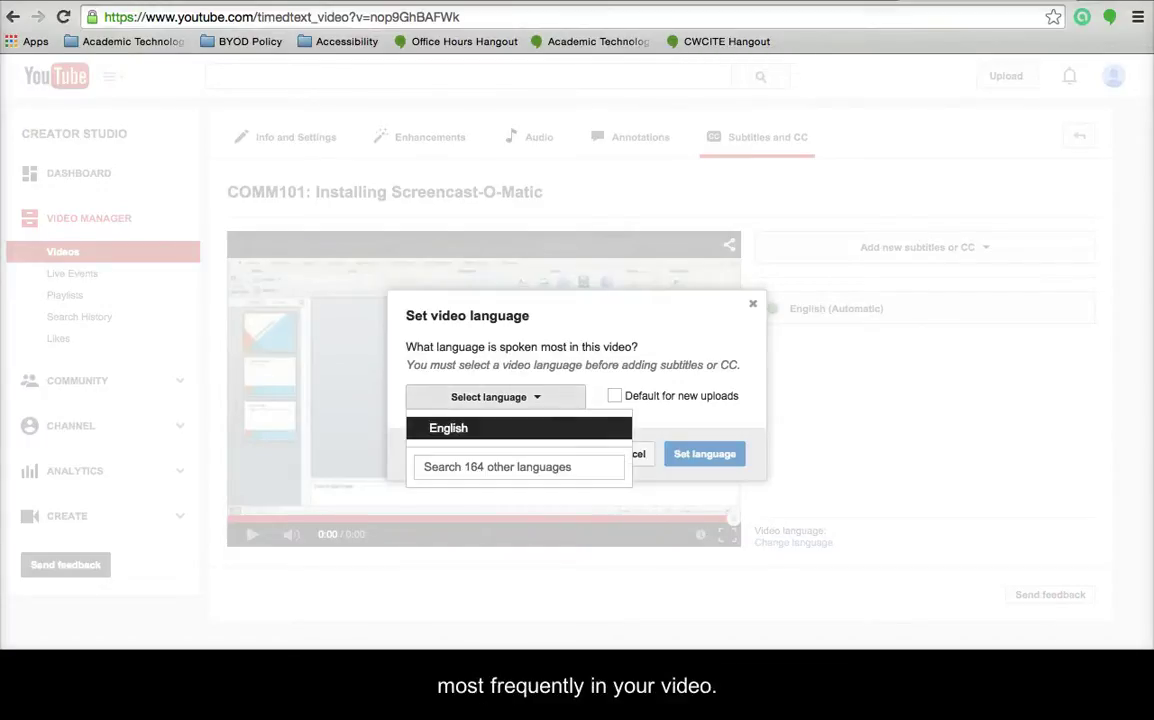
key("Return")
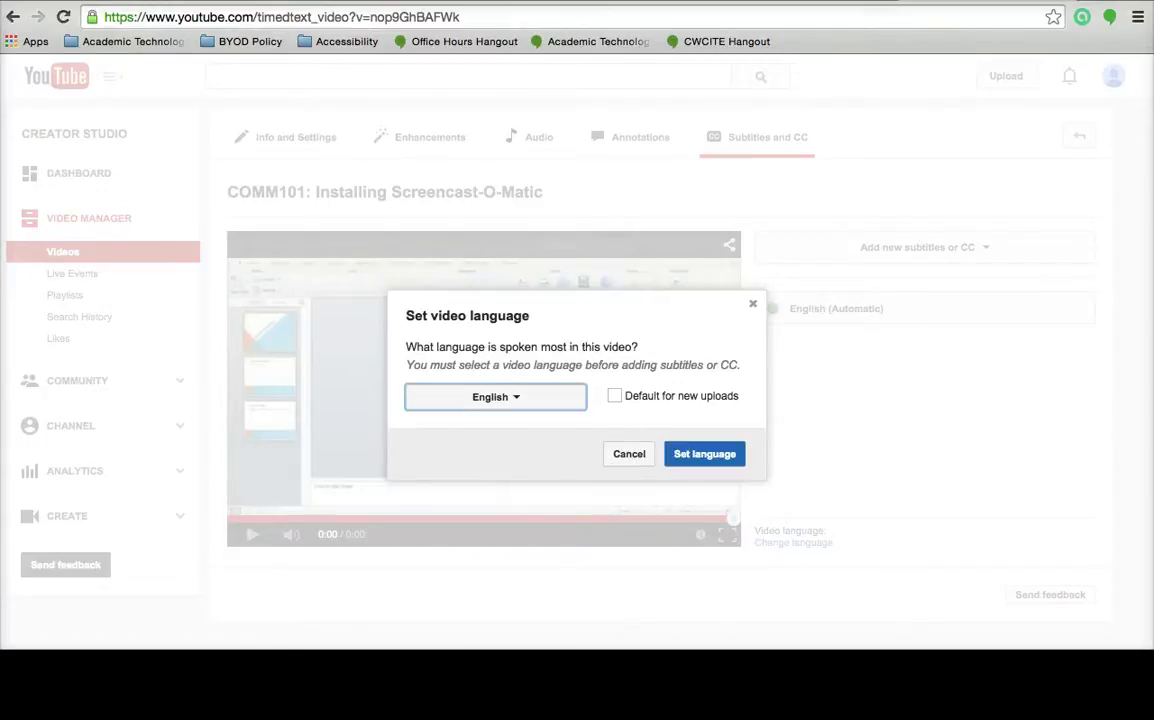
key("Return")
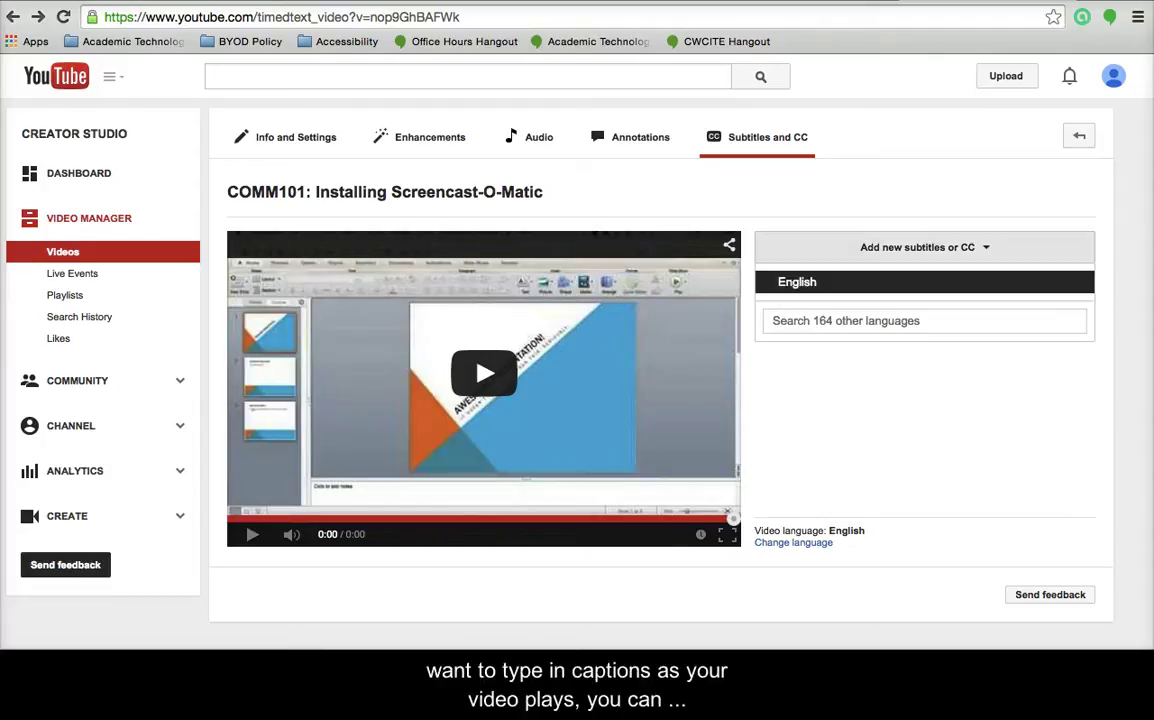
Step: Choose English for the new track, then return to the list of caption tracks
key("Return")
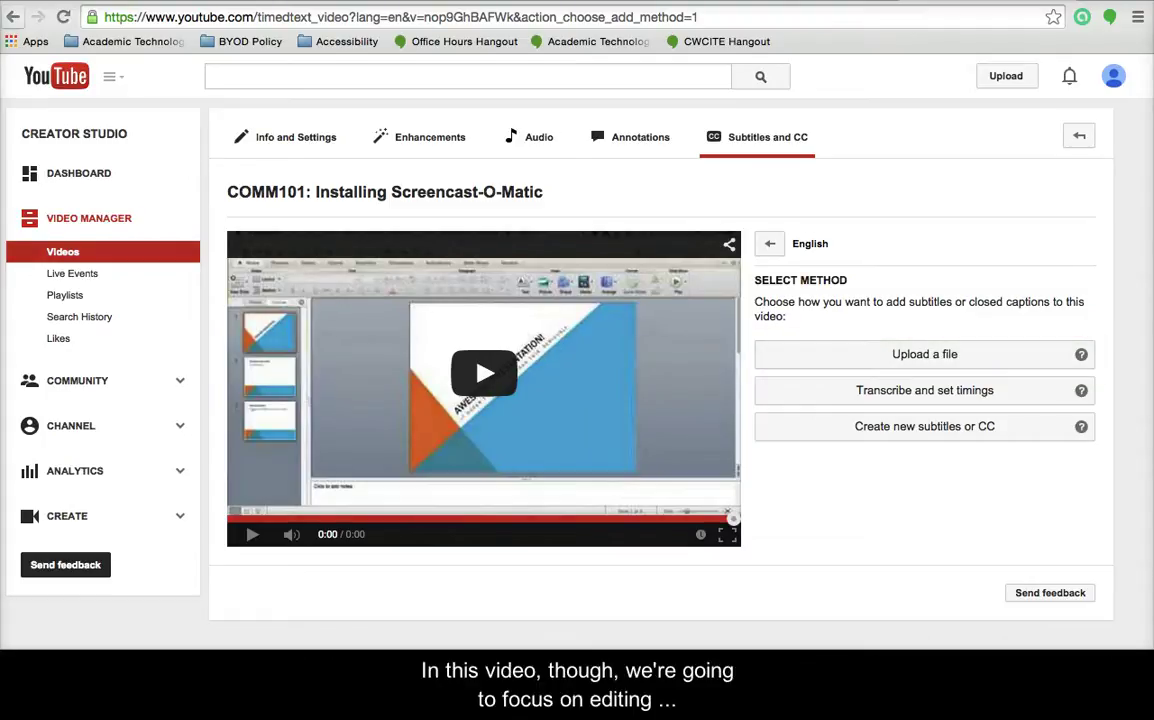
left_click(13, 17)
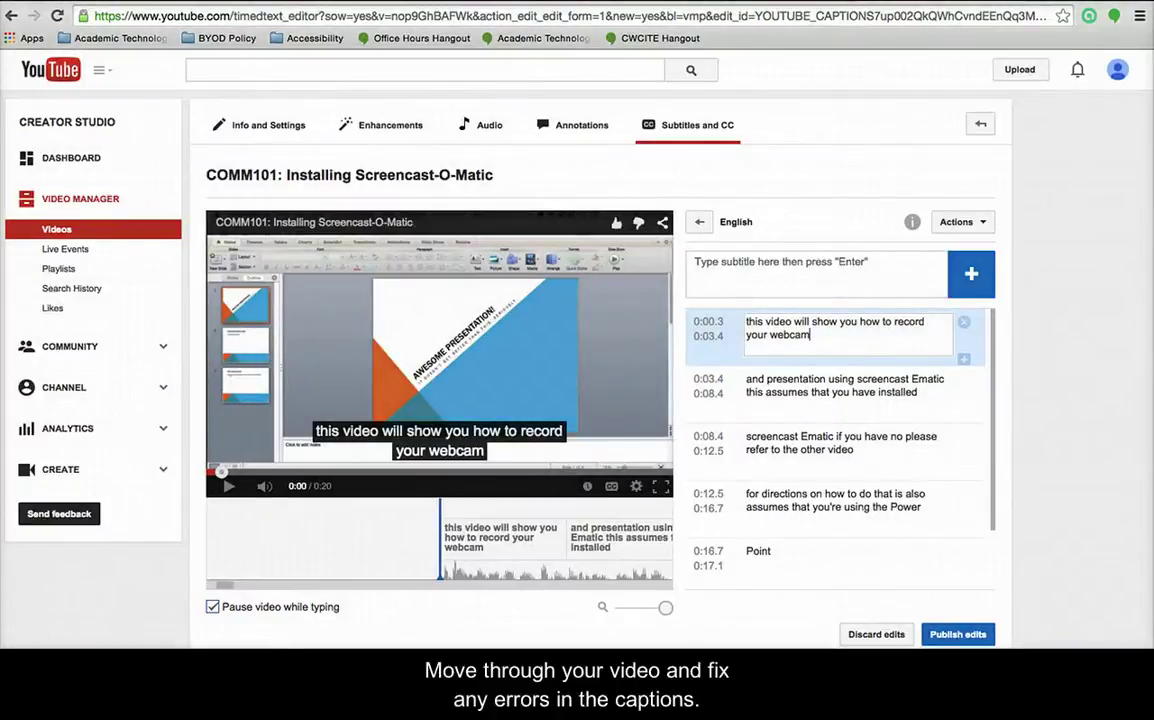
Step: Capitalise 'This' in the first caption and change 'Ematic' to 'screencast-o-matic' in the second
key("Delete")
type("T")
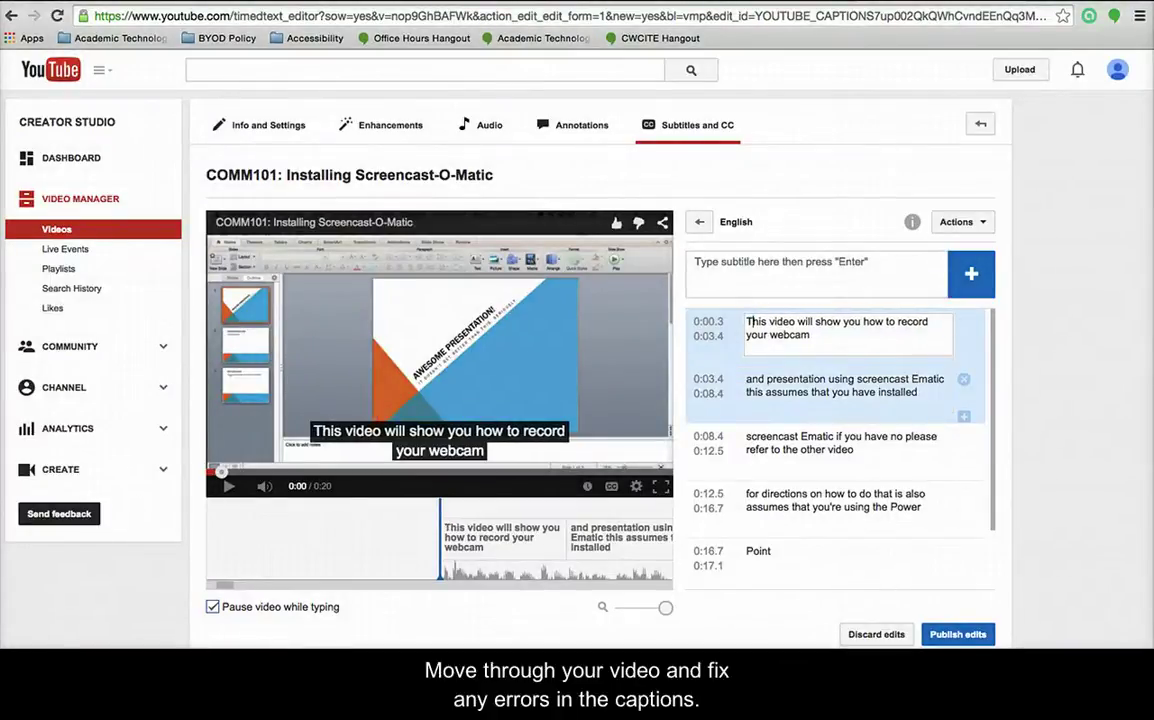
left_click(911, 379)
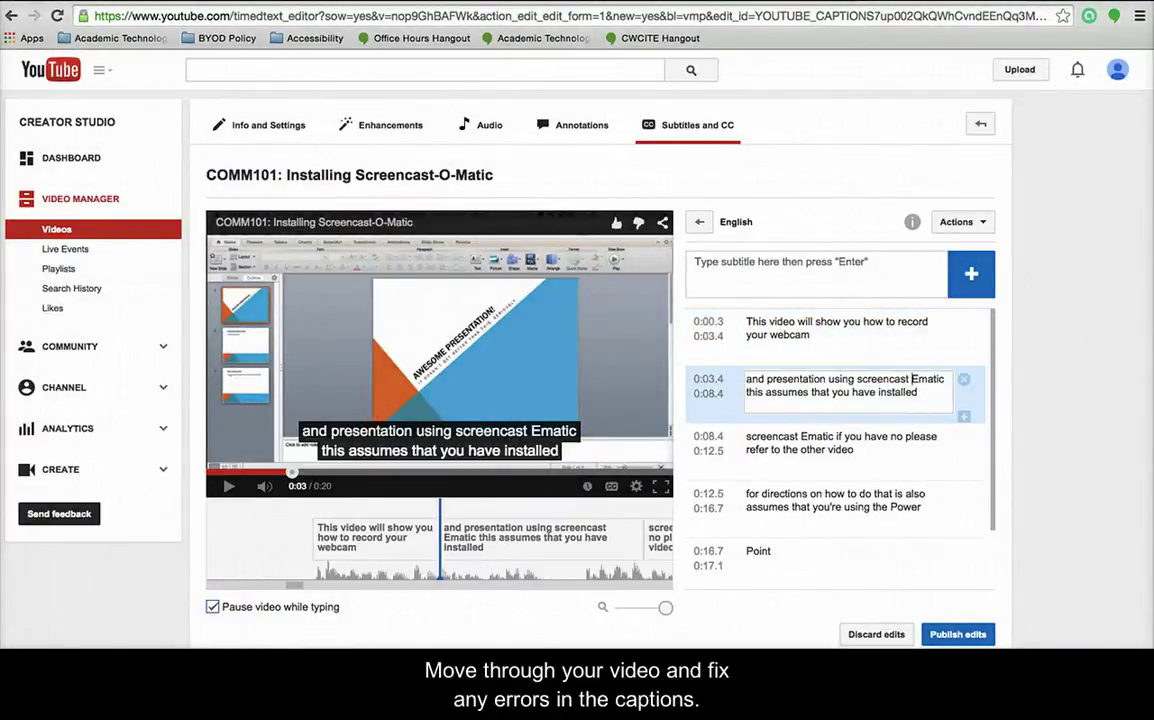
key("Delete")
key("Delete")
key("Delete")
key("BackSpace")
type("-")
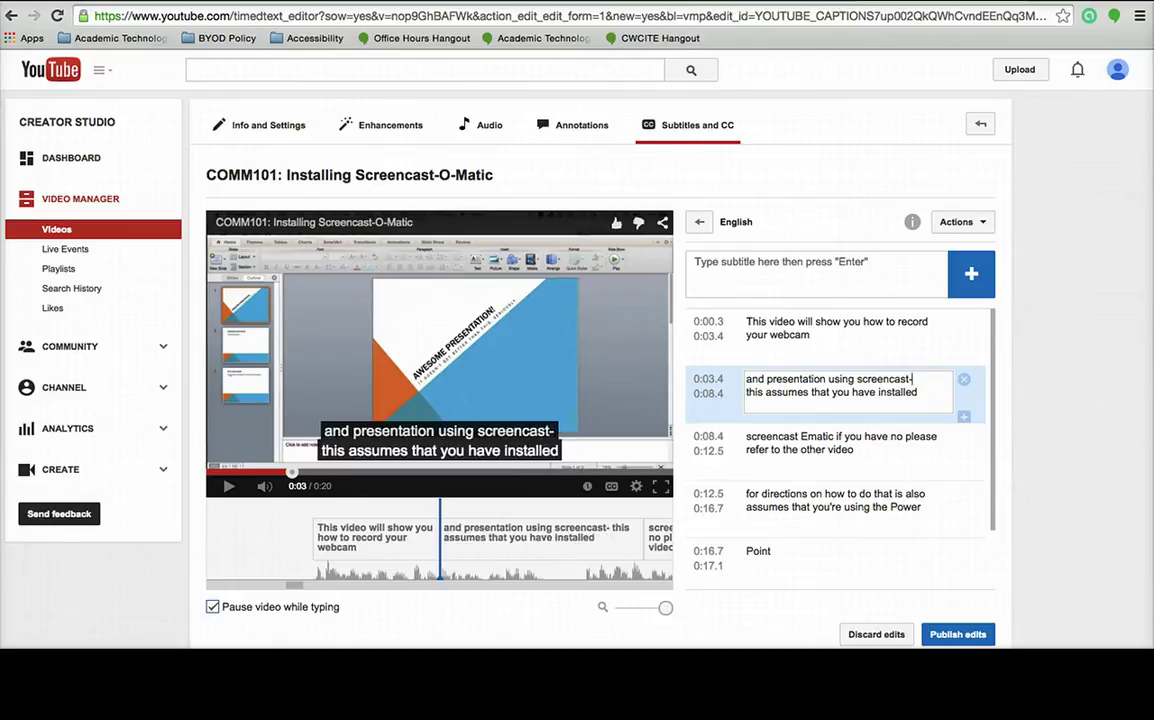
type("o-matic")
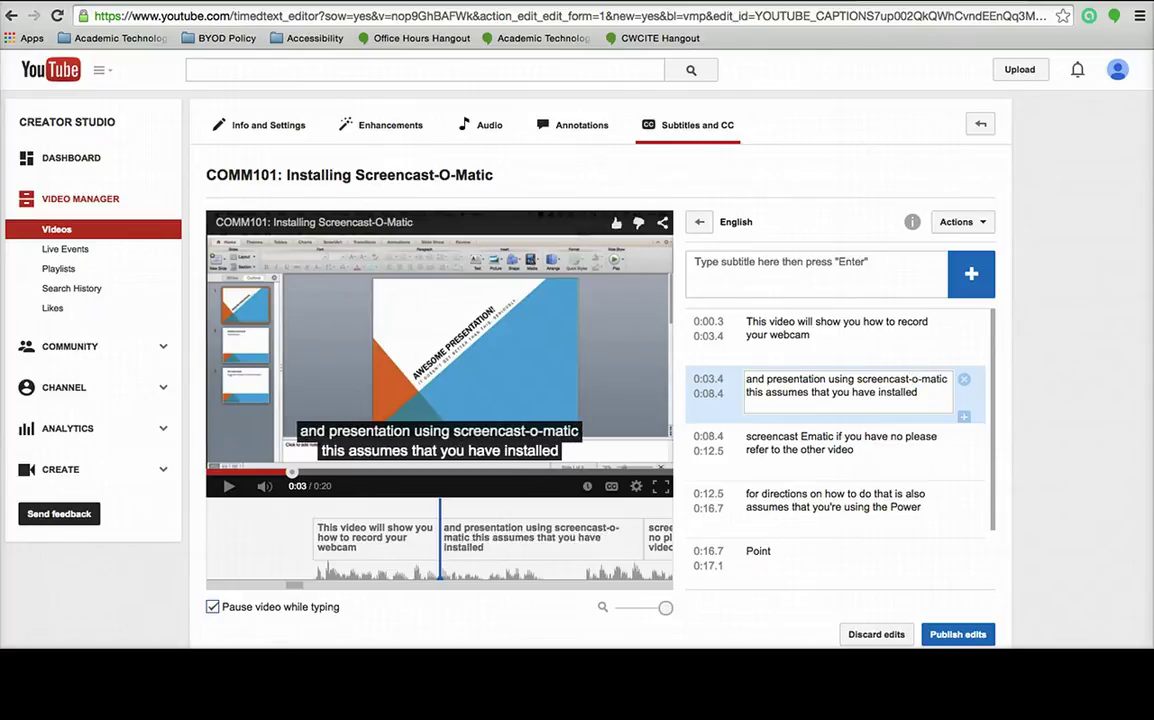